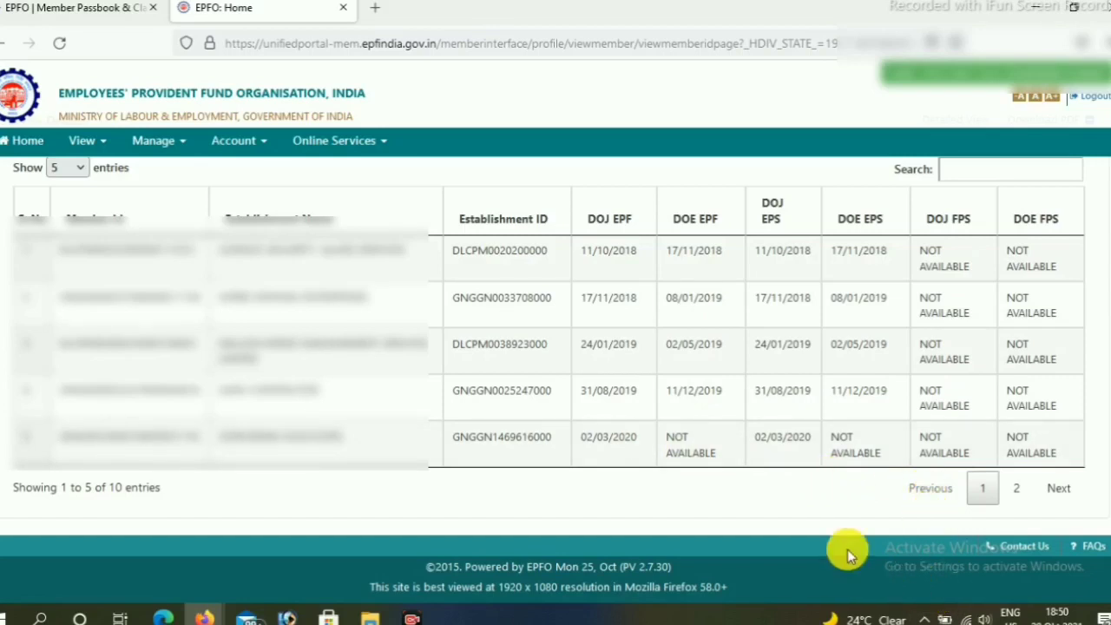
Open the Mark Exit page and select the V.K. ENTERPRISES (REGD.) employment
left_click(179, 146)
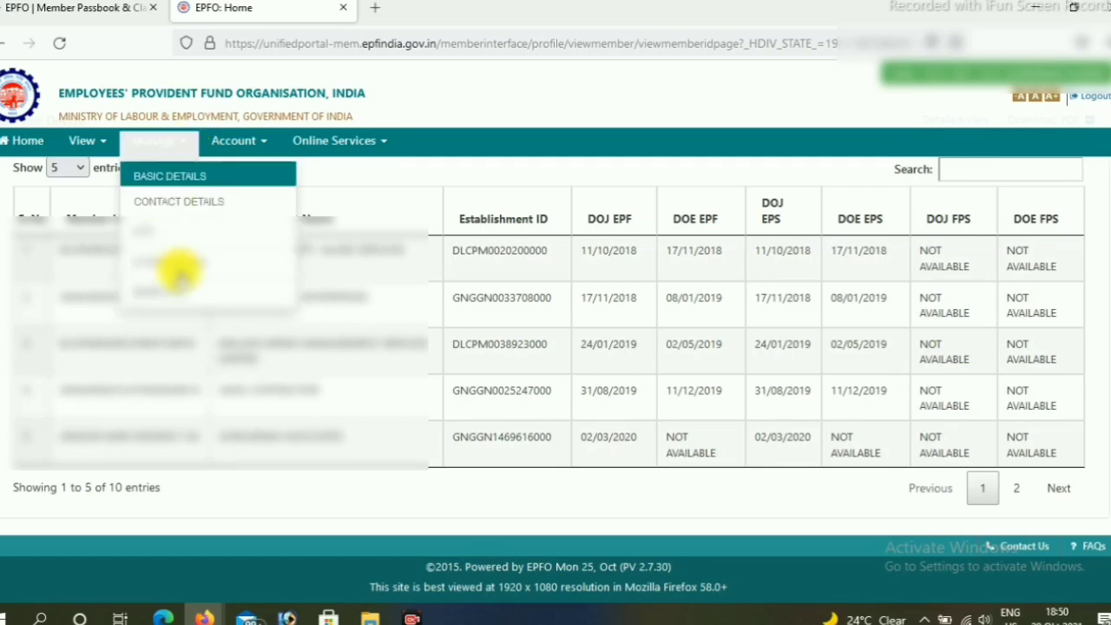
left_click(173, 297)
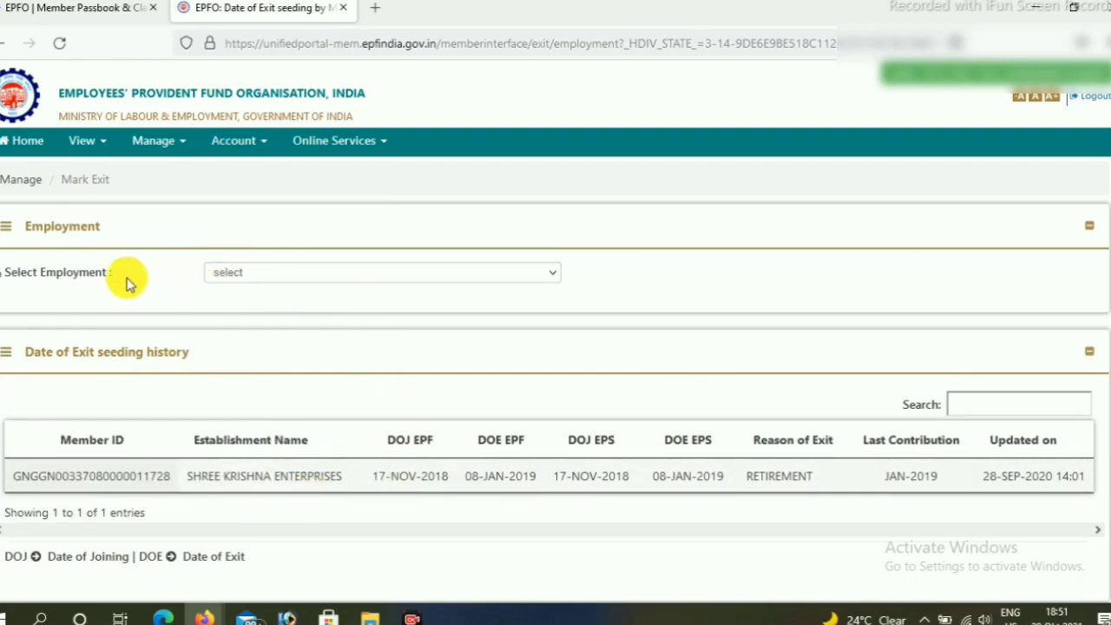
left_click(293, 276)
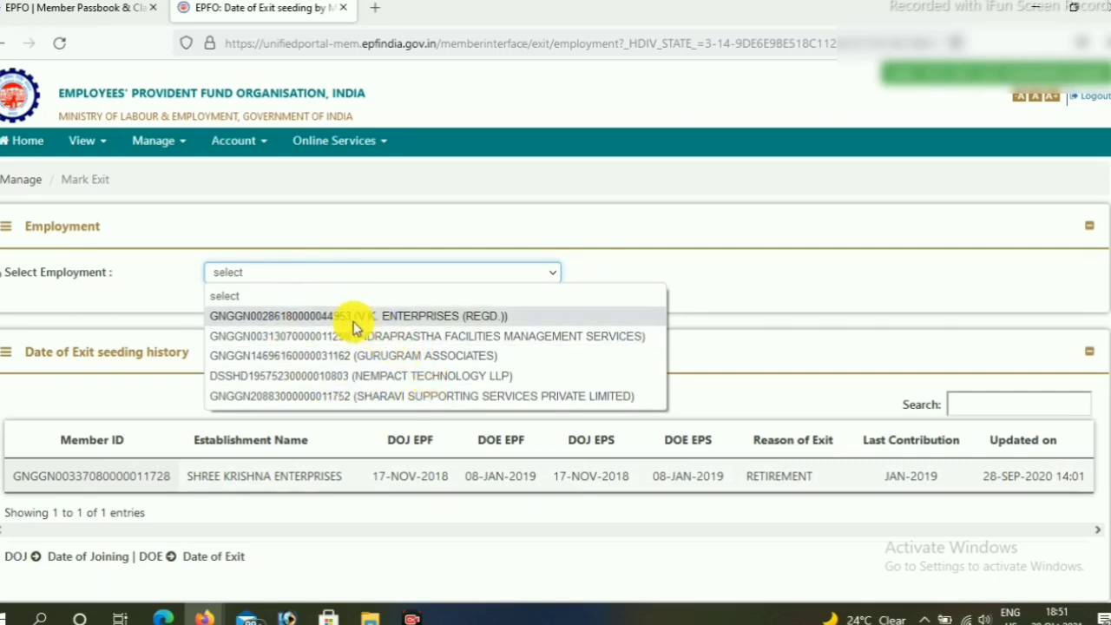
left_click(308, 302)
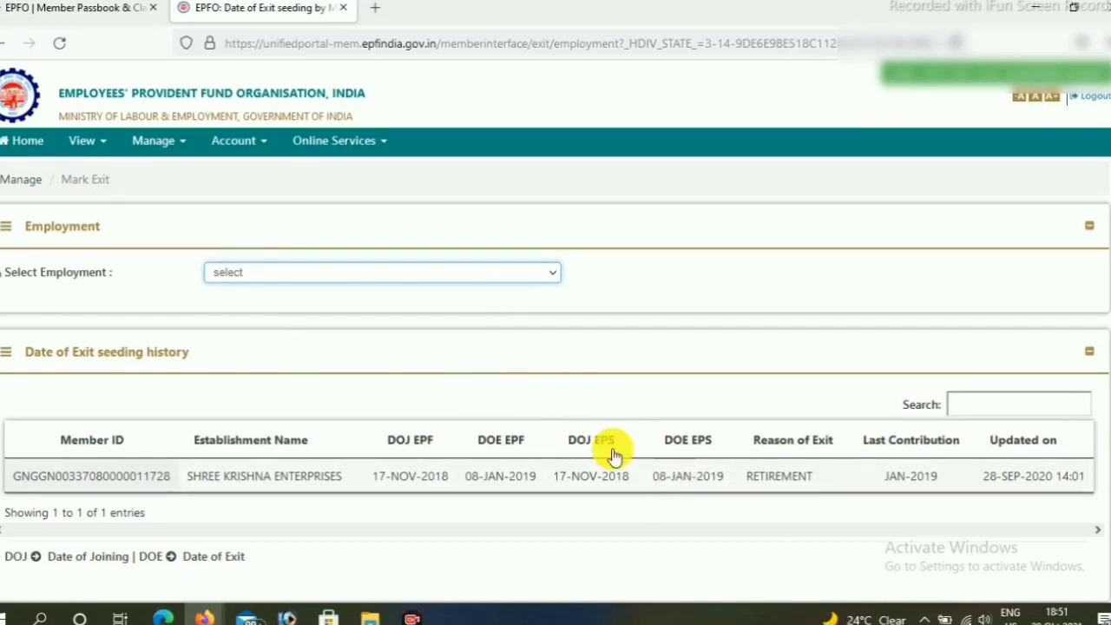
left_click(520, 286)
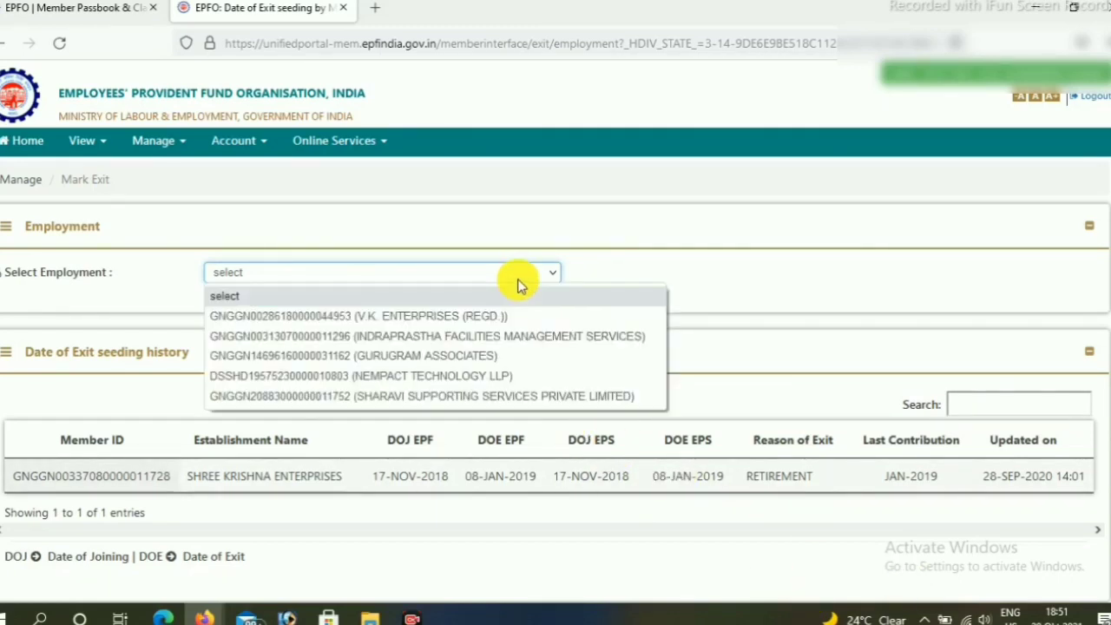
left_click(473, 317)
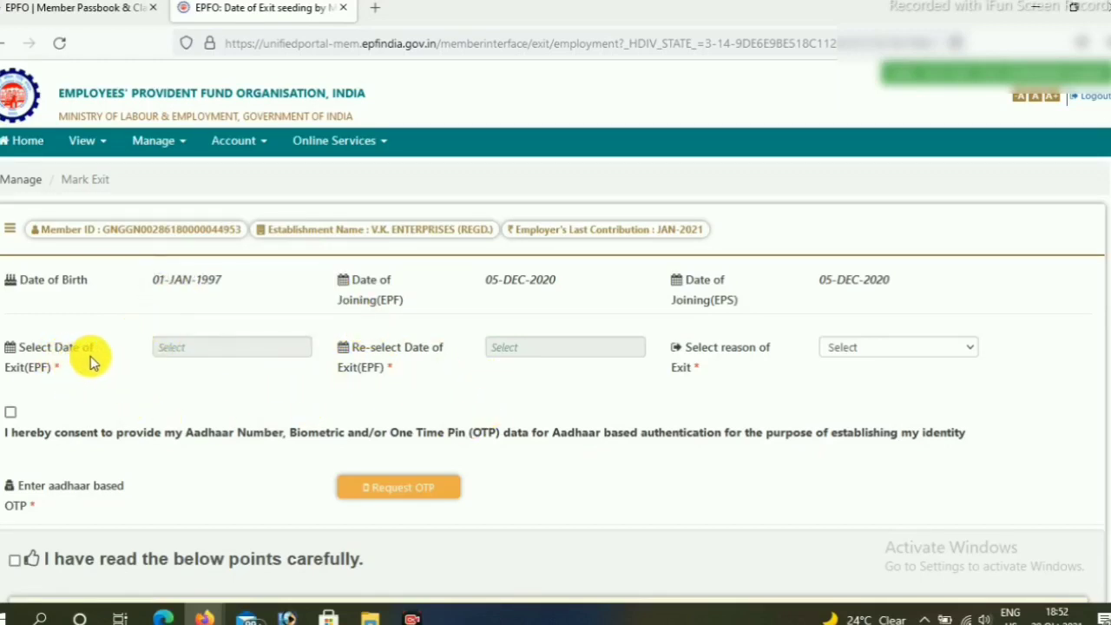
Set both EPF date of exit fields to 31 January 2021 and choose CESSATION (SHORT SERVICE) - Any other reason as the exit reason
left_click(174, 346)
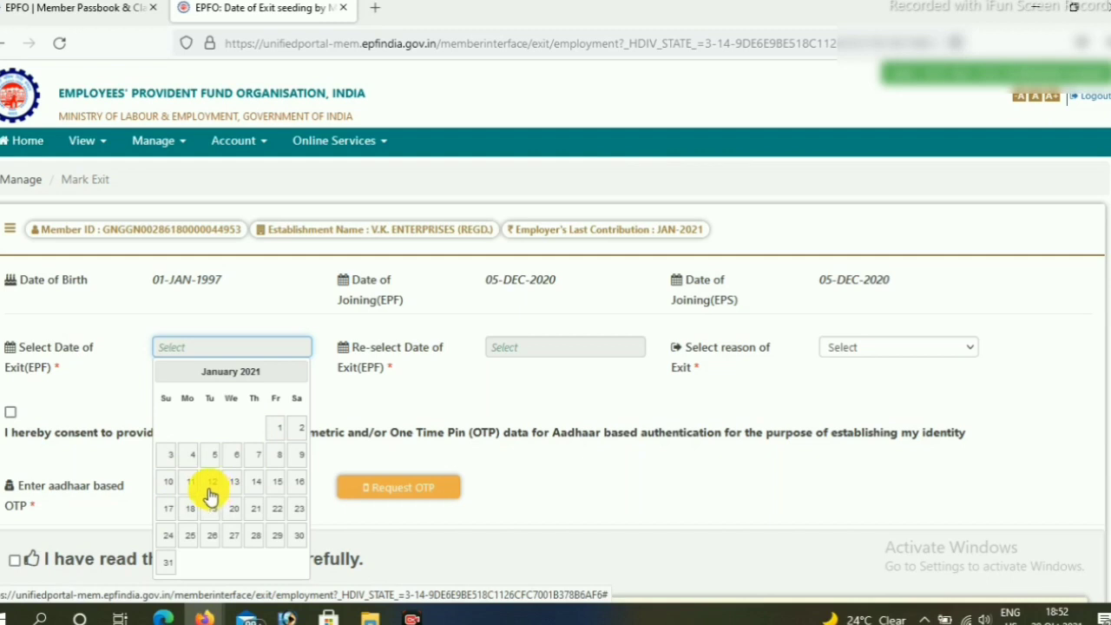
left_click(167, 561)
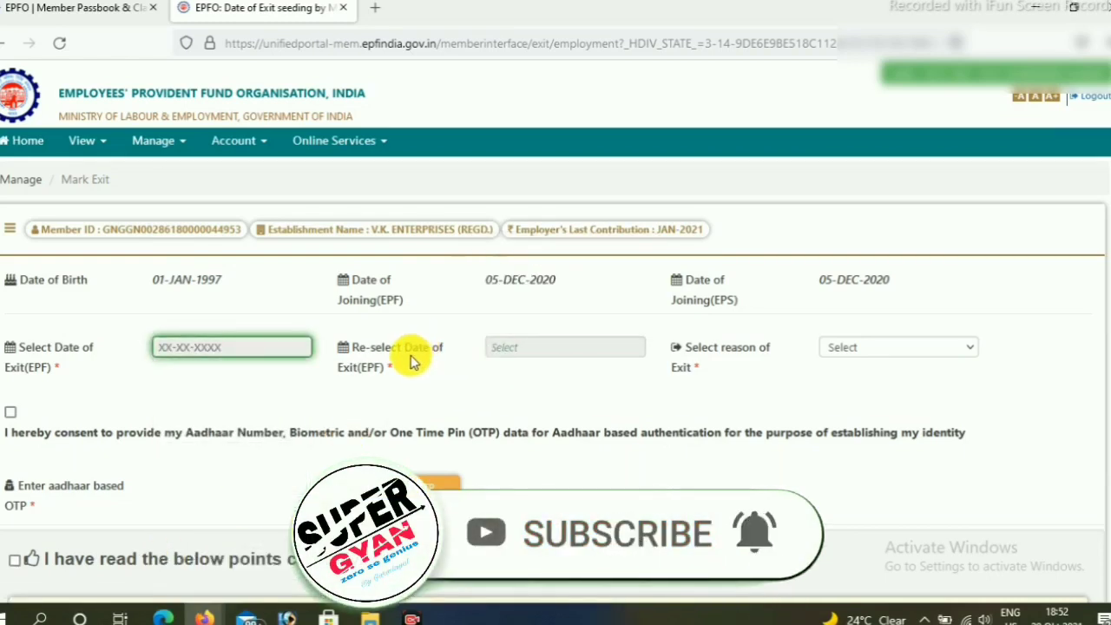
left_click(531, 352)
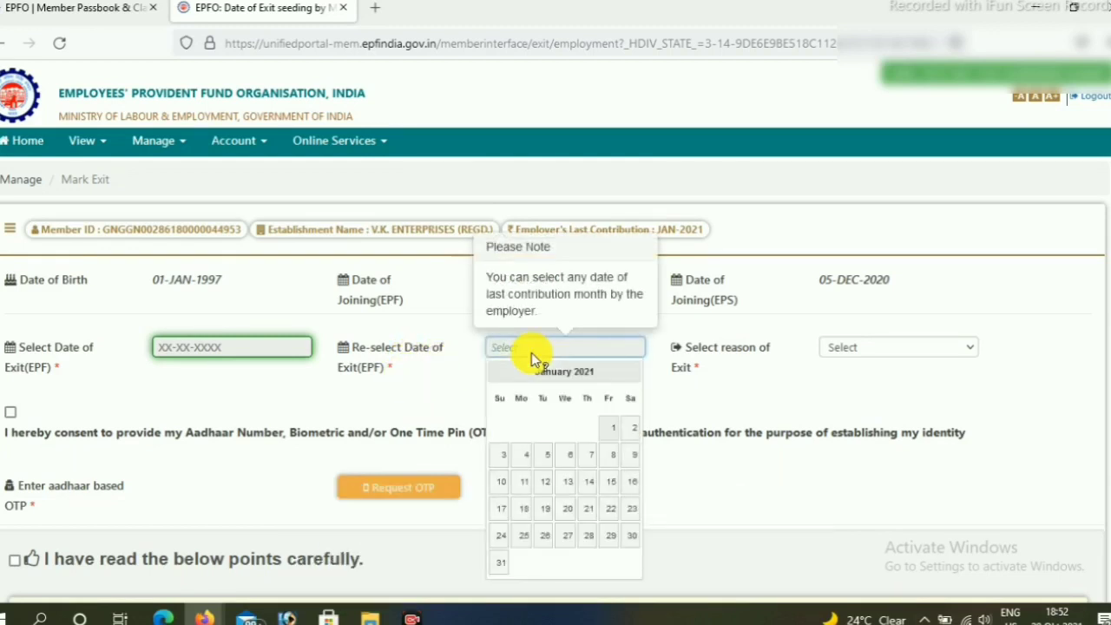
left_click(502, 564)
left_click(841, 348)
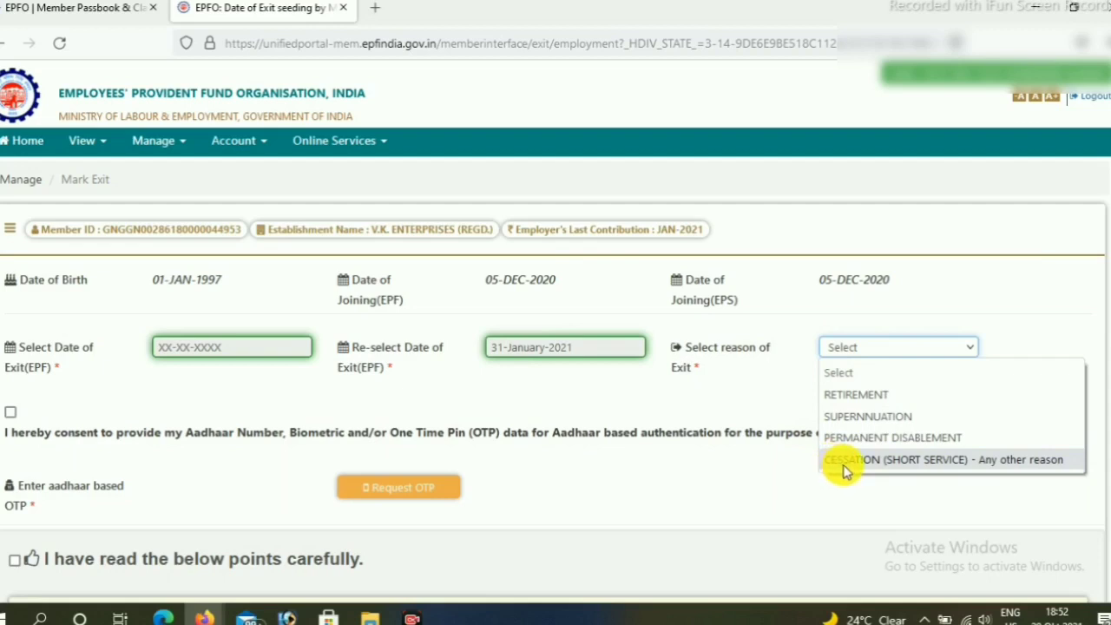
left_click(891, 468)
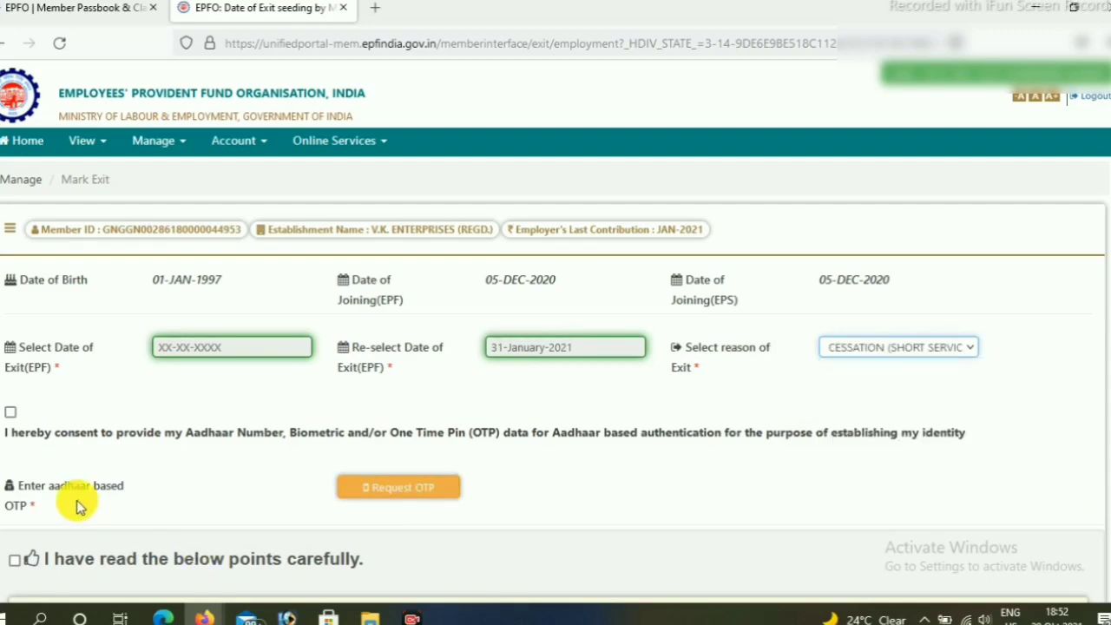
Give the Aadhaar consent, request and enter the Aadhaar-based OTP, and accept the declaration that the points have been read
left_click(13, 415)
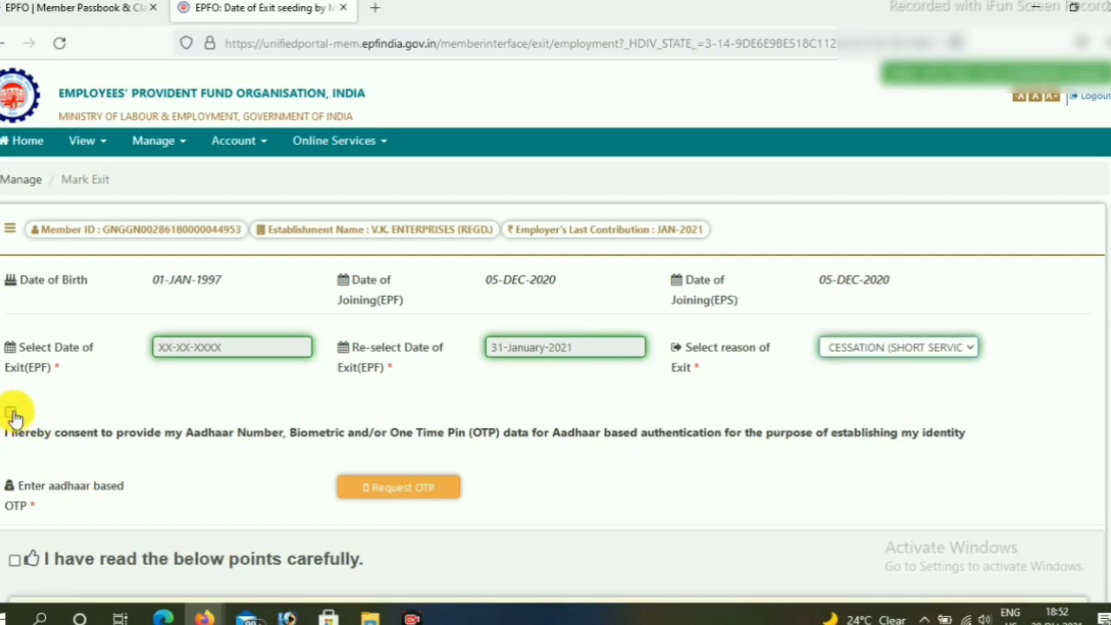
left_click(432, 485)
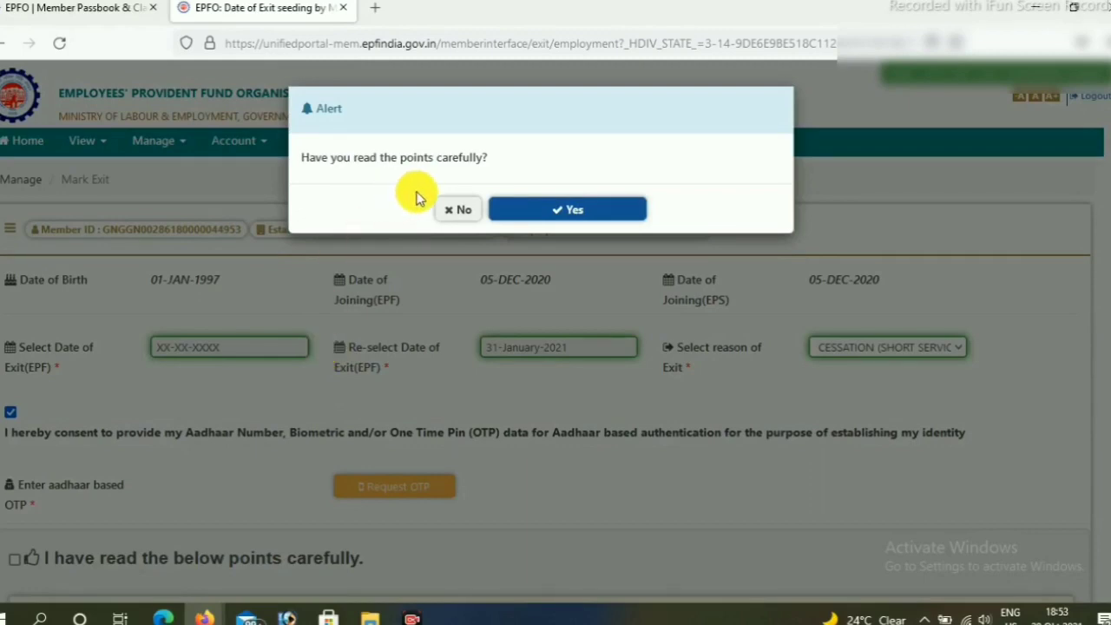
left_click(540, 210)
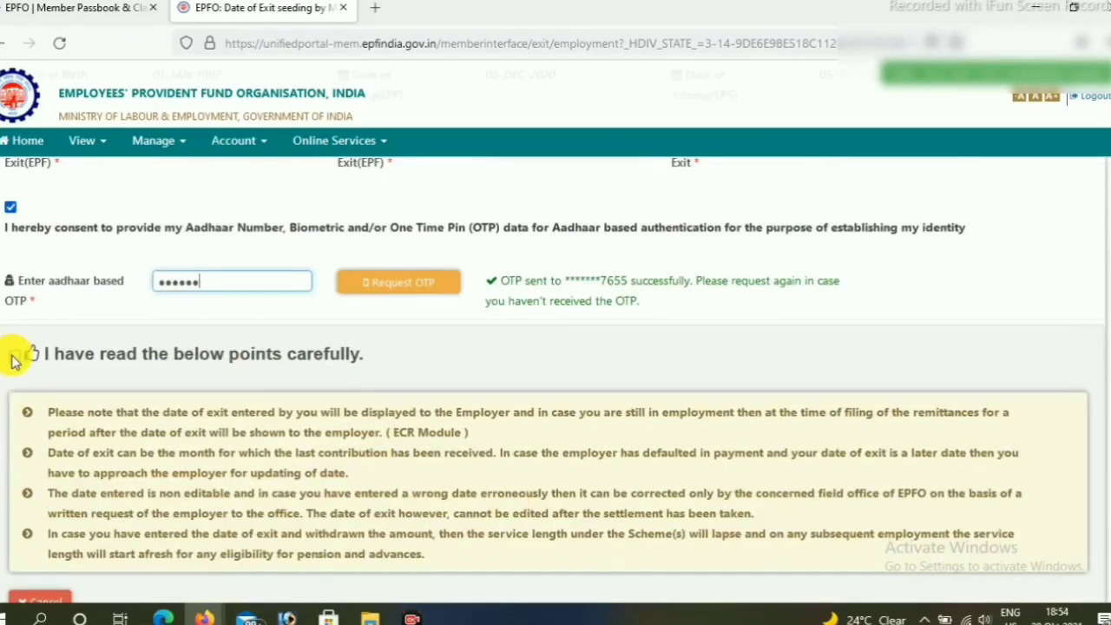
left_click(14, 356)
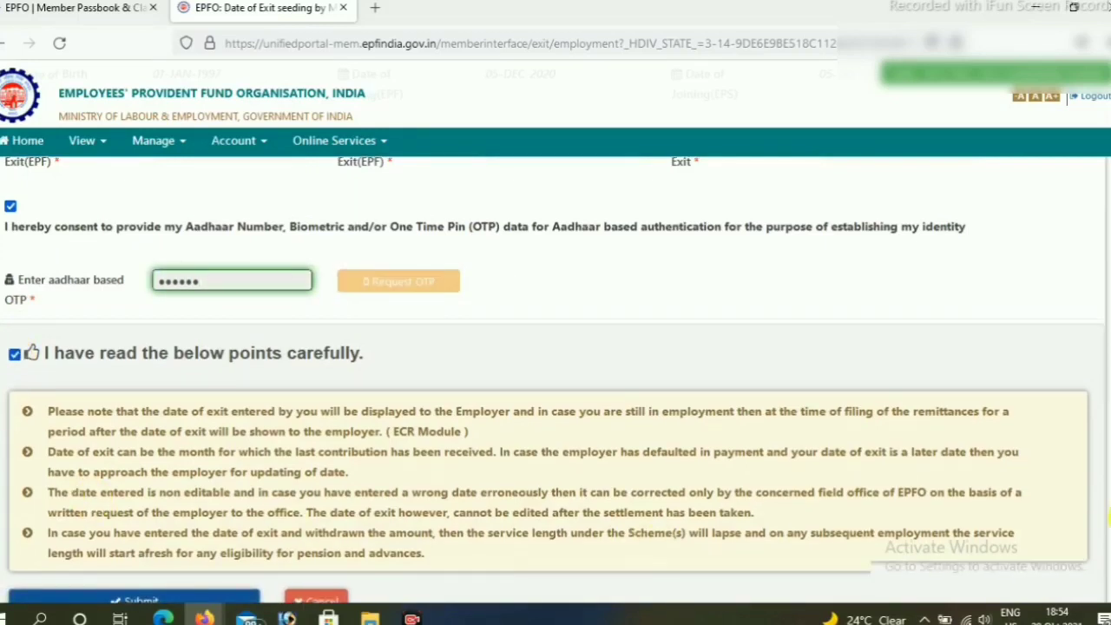
Submit the exit details, confirm the date of exit update and dismiss the alert
scroll(553, 520, "down", 3)
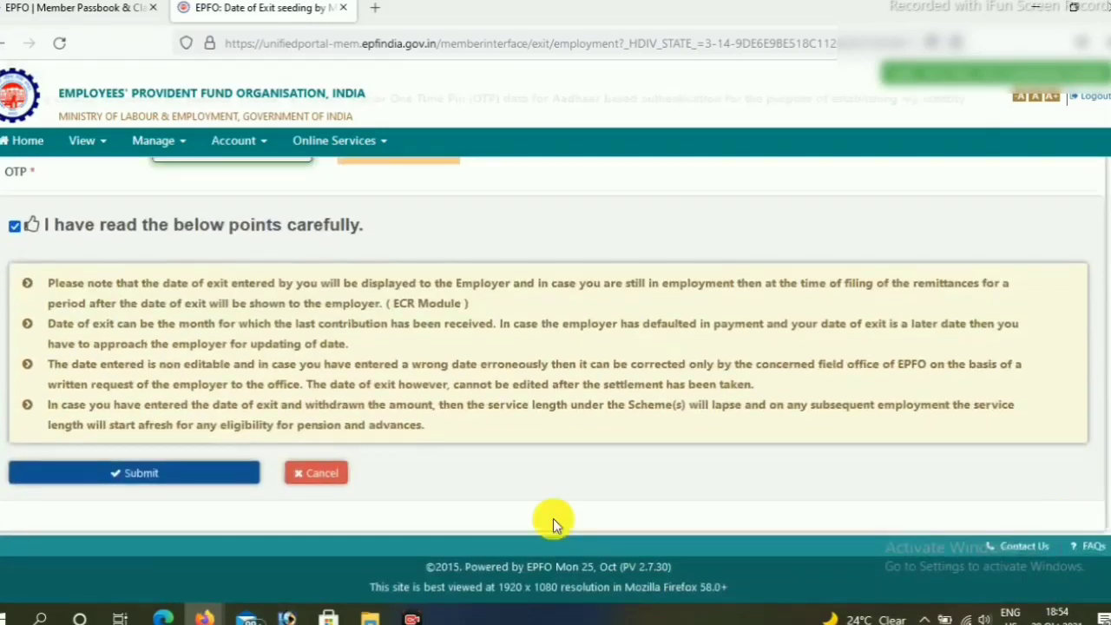
left_click(122, 476)
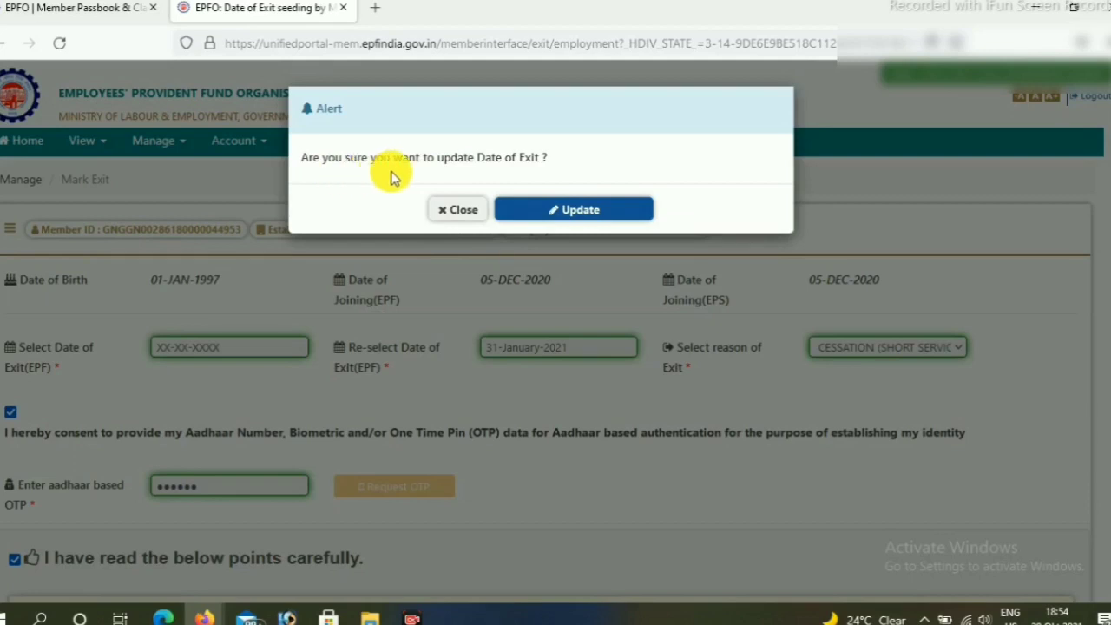
left_click(553, 215)
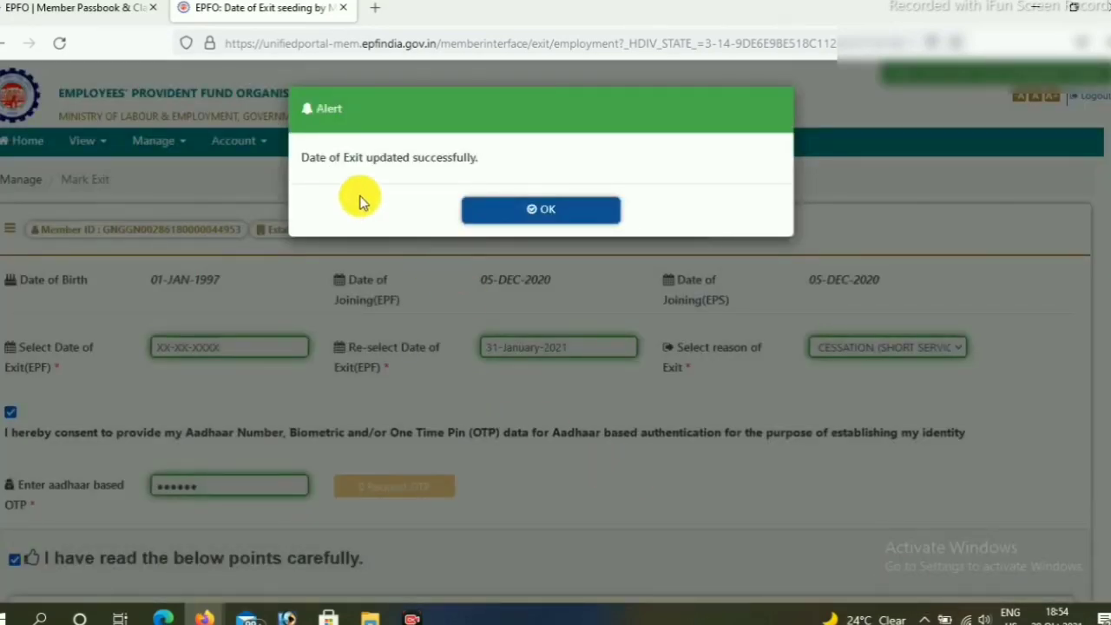
left_click(546, 213)
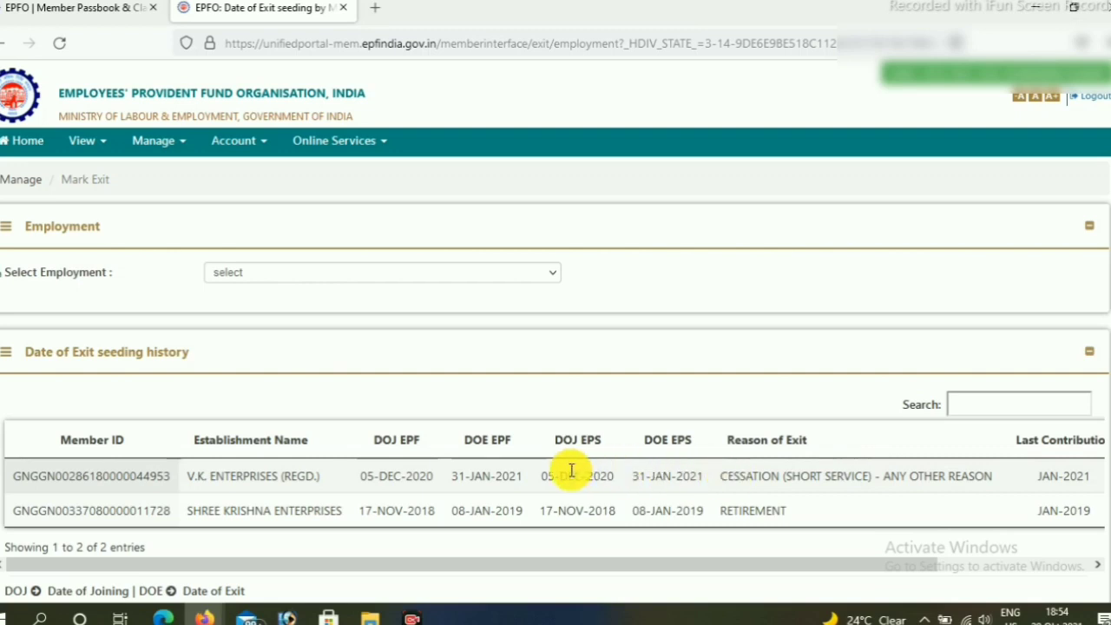
Open the service history and check the EPF and EPS exit dates recorded for V.K. ENTERPRISES (REGD.) on page 2
left_click(96, 148)
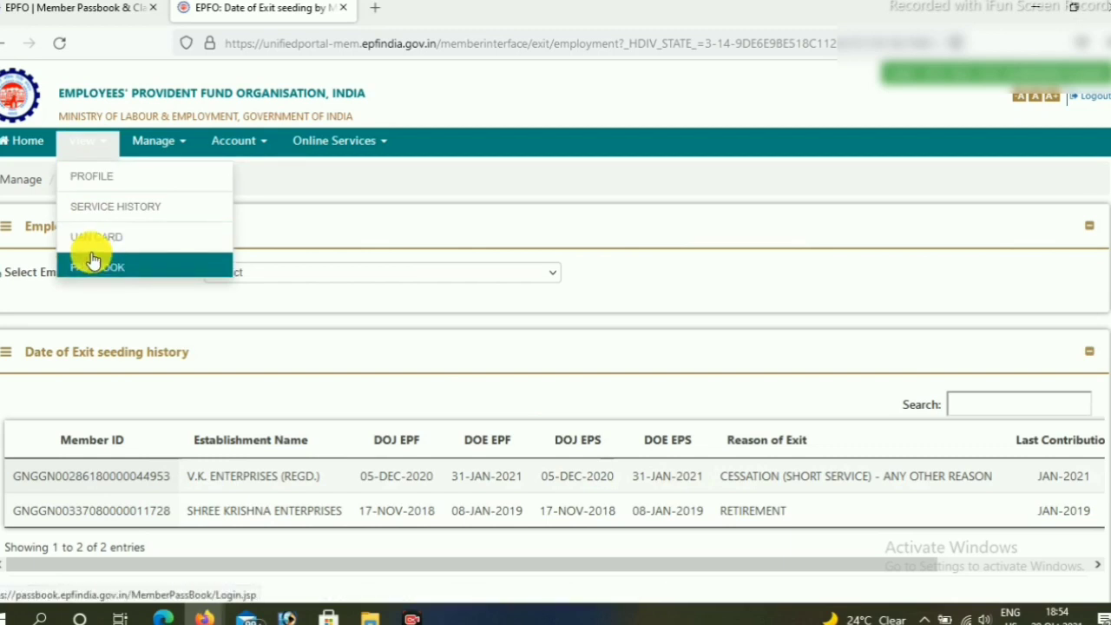
left_click(96, 211)
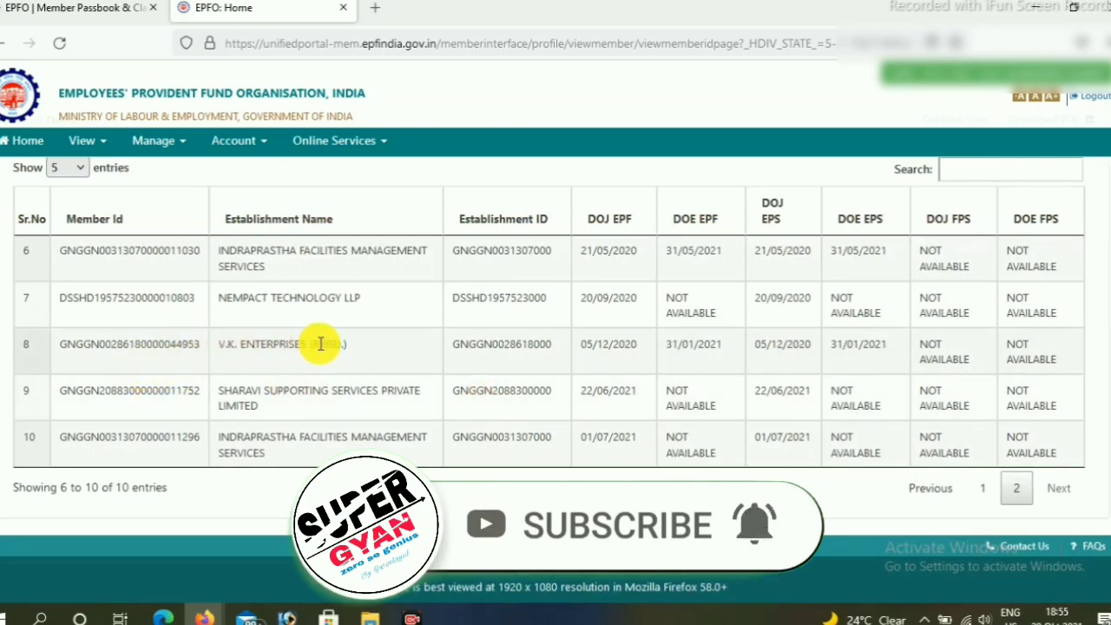
double_click(698, 348)
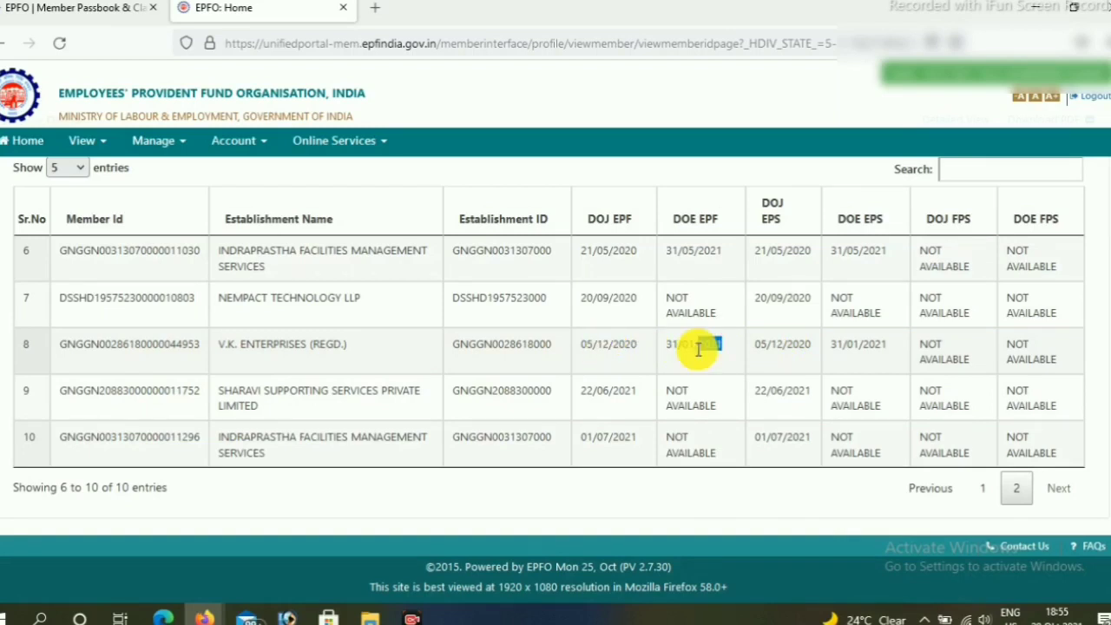
triple_click(865, 346)
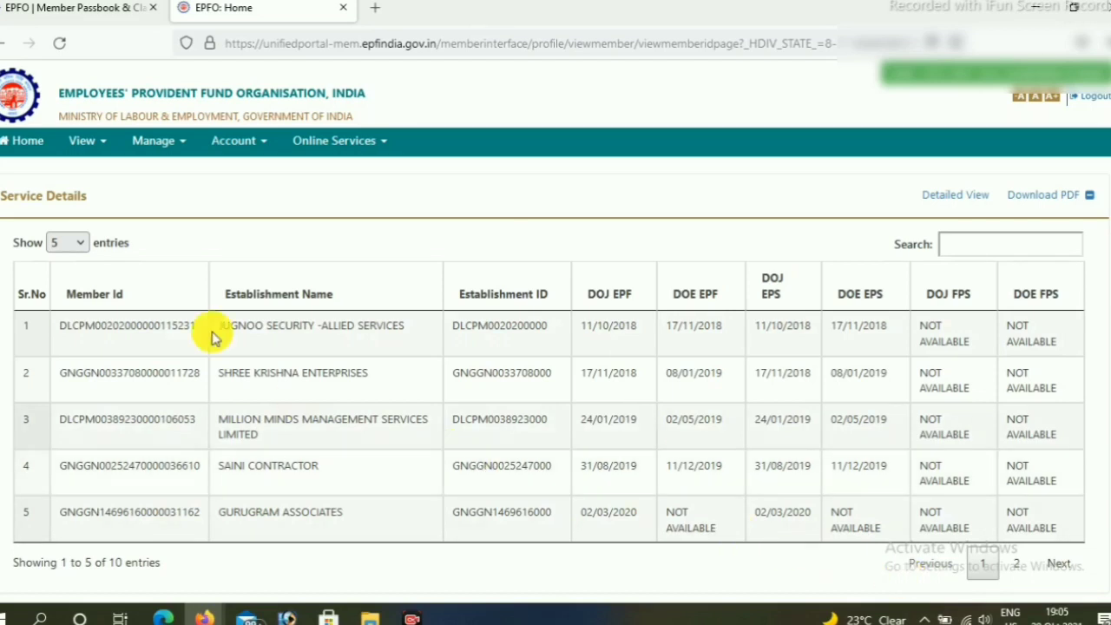
Return to the Mark Exit page and select the GURUGRAM ASSOCIATES employment
left_click(177, 149)
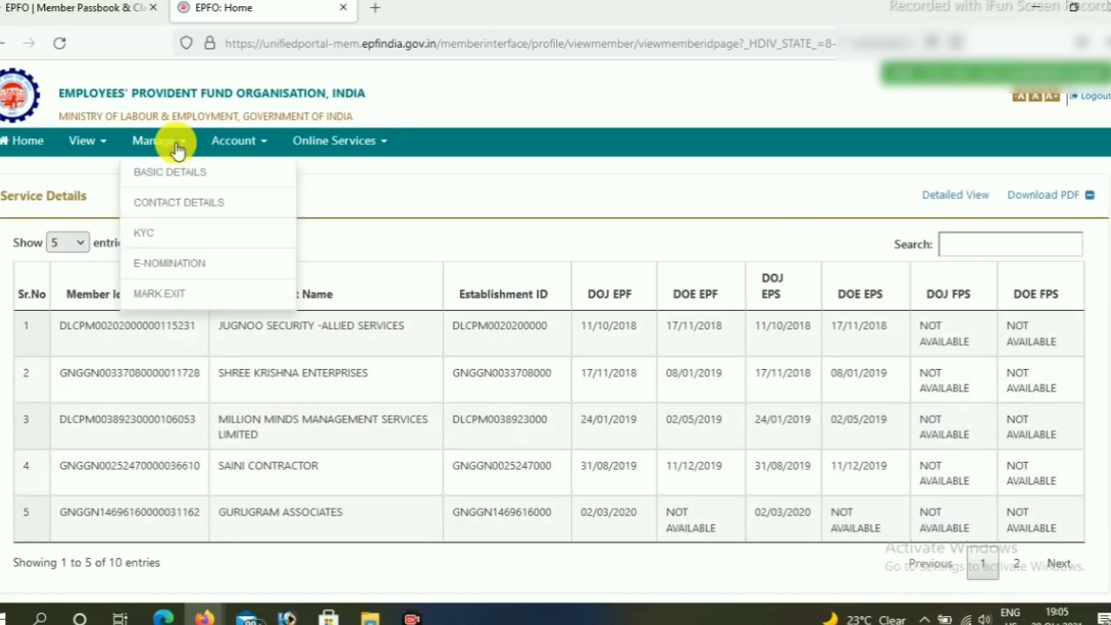
left_click(164, 298)
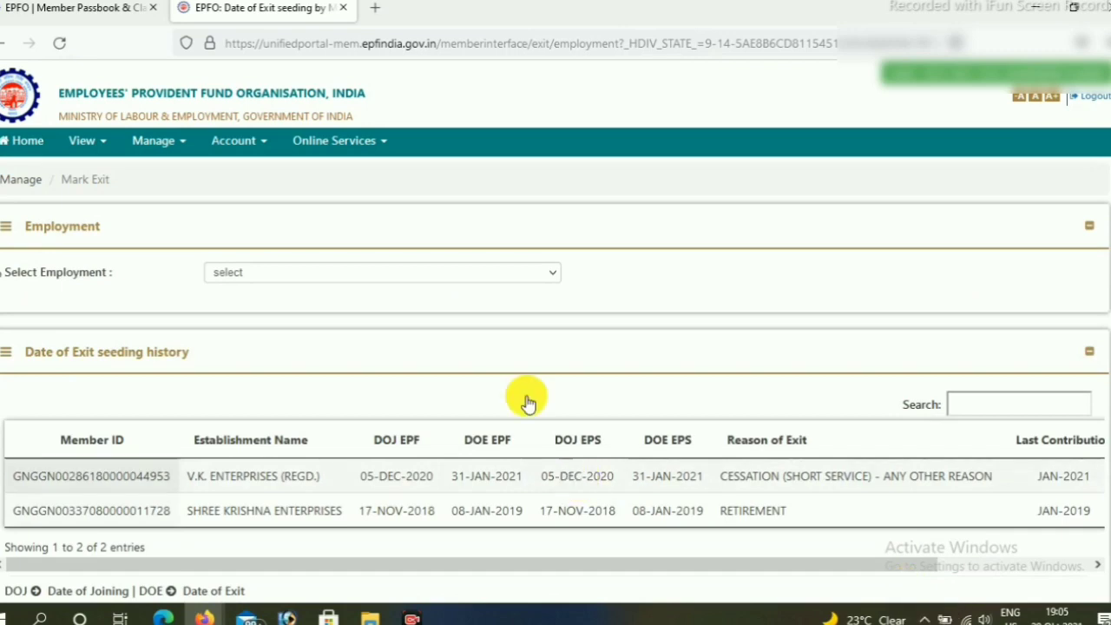
left_click(531, 276)
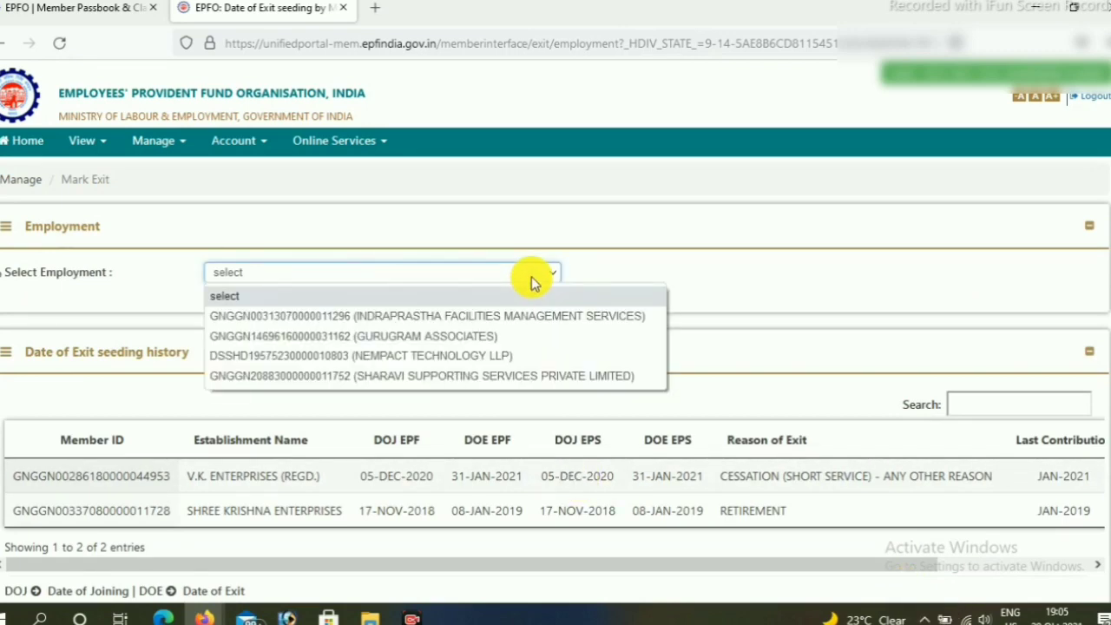
left_click(490, 356)
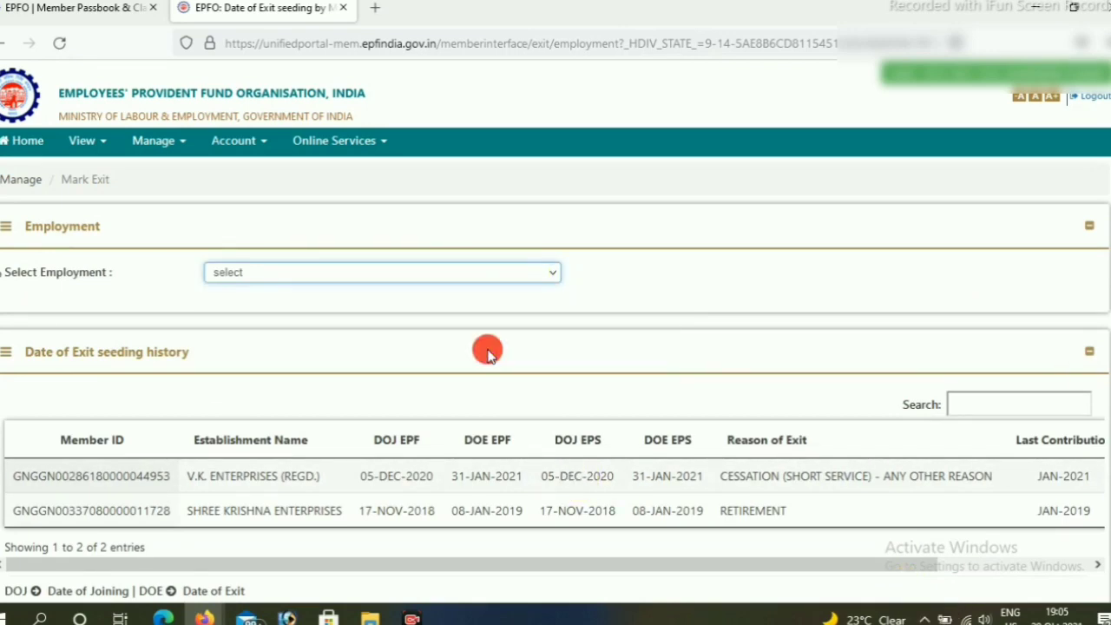
key("Up")
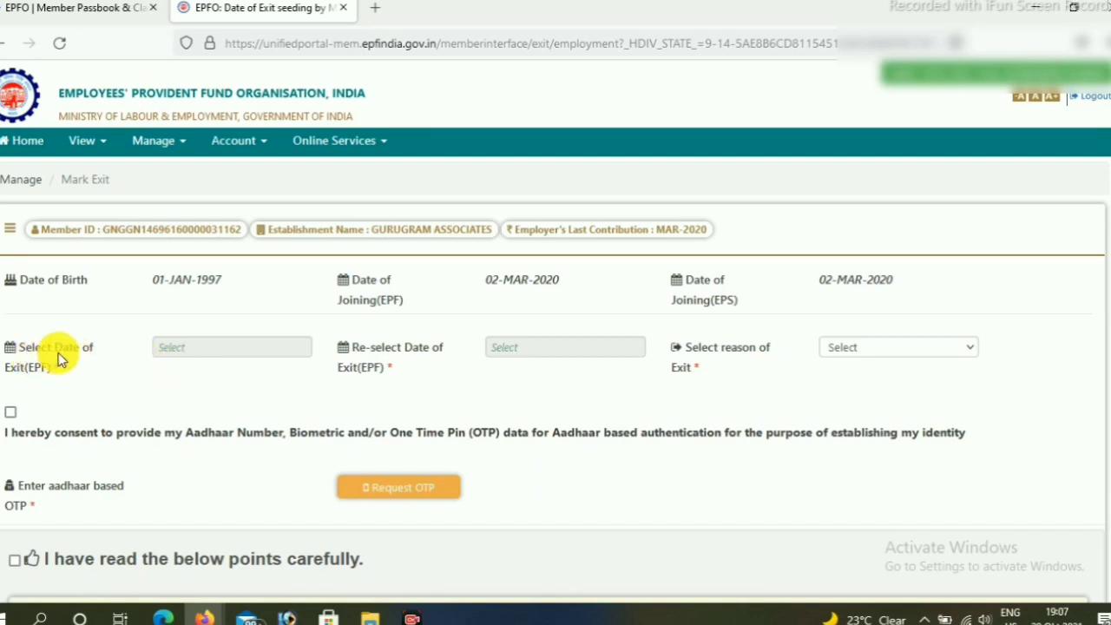
Open the EPF date of exit calendar for GURUGRAM ASSOCIATES
left_click(176, 349)
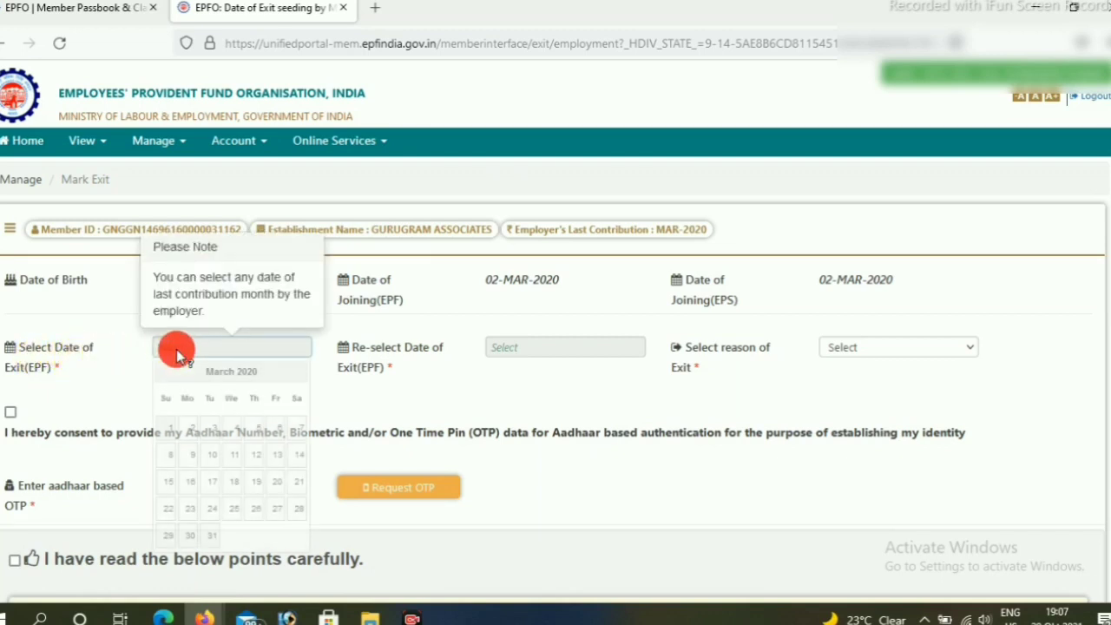